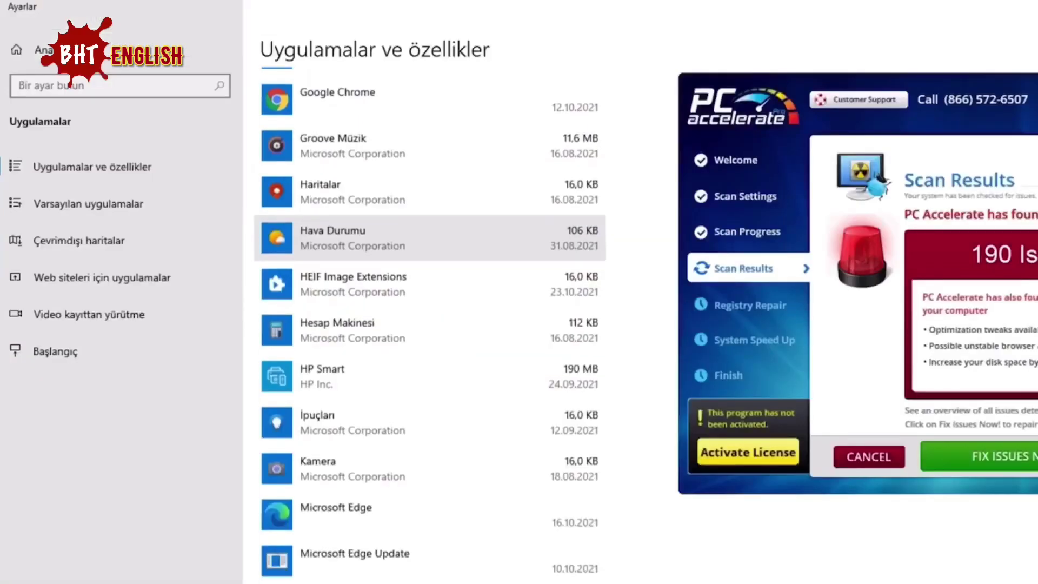
pyautogui.scroll(-3, 430, 325)
pyautogui.scroll(-3, 430, 324)
pyautogui.scroll(-3, 430, 243)
pyautogui.scroll(-3, 430, 244)
pyautogui.scroll(-3, 430, 244)
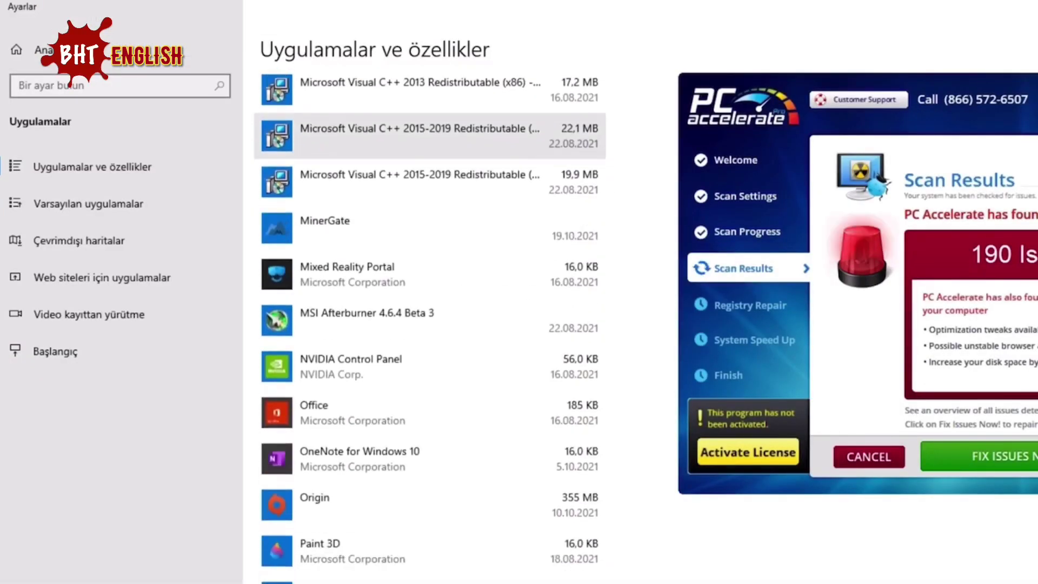
pyautogui.scroll(-1, 430, 243)
pyautogui.scroll(-3, 430, 325)
pyautogui.scroll(-2, 430, 325)
pyautogui.scroll(-2, 430, 325)
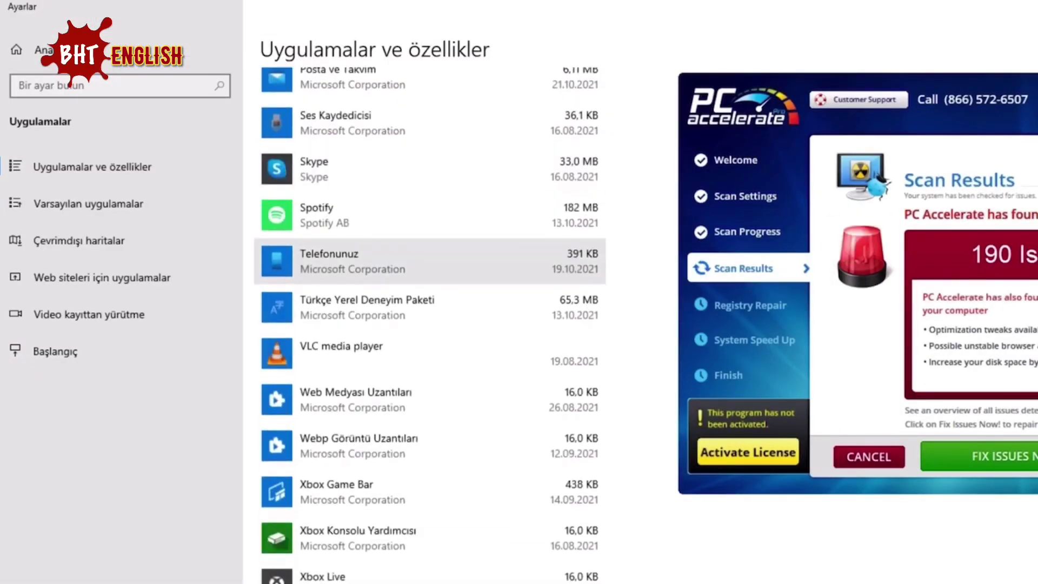
pyautogui.scroll(2, 430, 325)
pyautogui.scroll(5, 430, 325)
pyautogui.scroll(1, 430, 325)
pyautogui.scroll(5, 430, 325)
pyautogui.scroll(1, 430, 324)
pyautogui.scroll(3, 430, 325)
pyautogui.scroll(2, 430, 324)
pyautogui.scroll(4, 431, 324)
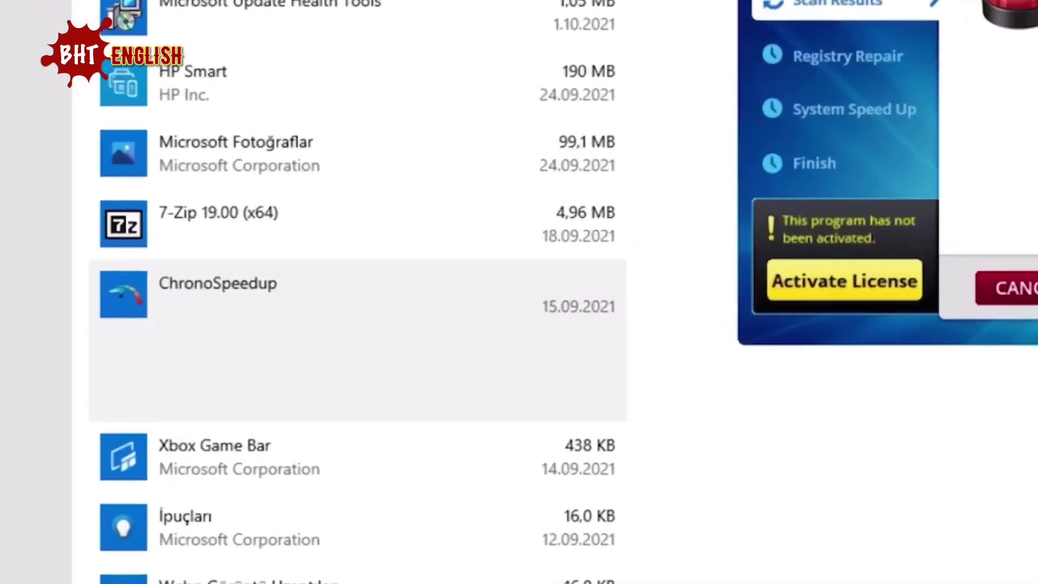
# Select ChronoSpeedup in Apps & features and choose Kaldır (Uninstall) to bring up the warning
pyautogui.click(271, 367)
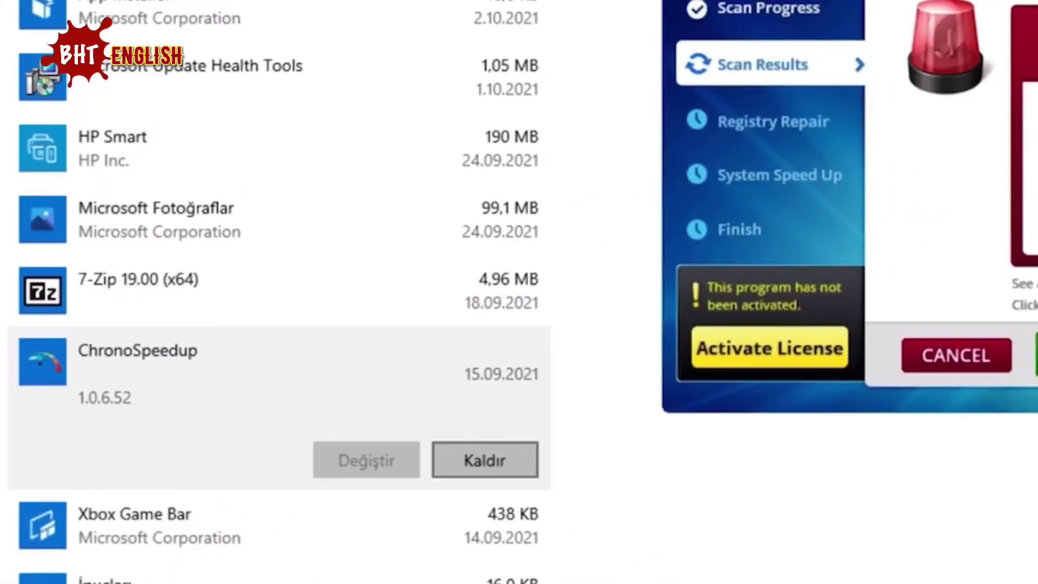
pyautogui.click(329, 550)
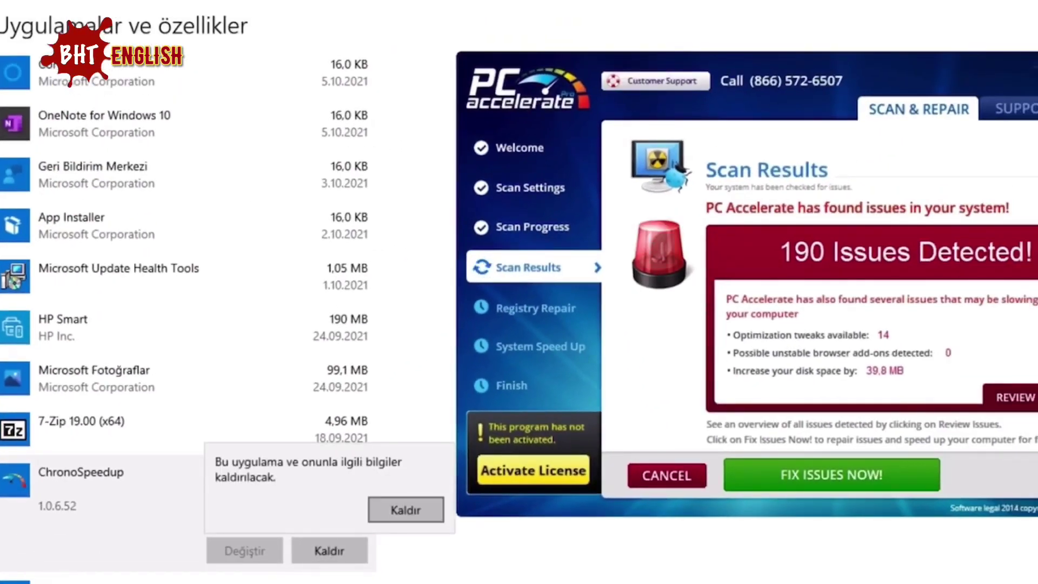
# Confirm the Kaldır flyout, then answer Evet in ChronoSpeedup's Uninstall dialog
pyautogui.press('Return')
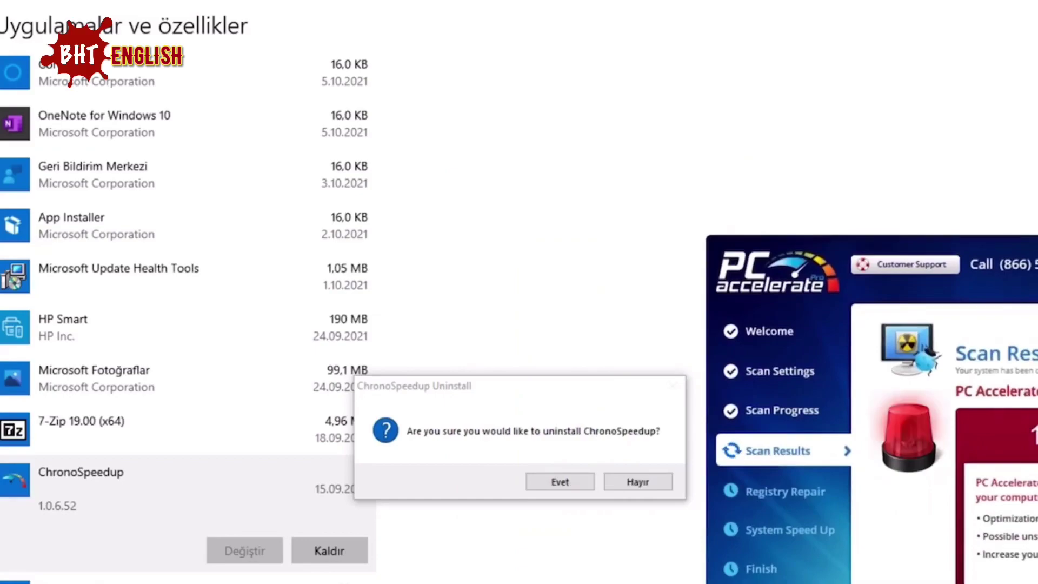
pyautogui.press('Return')
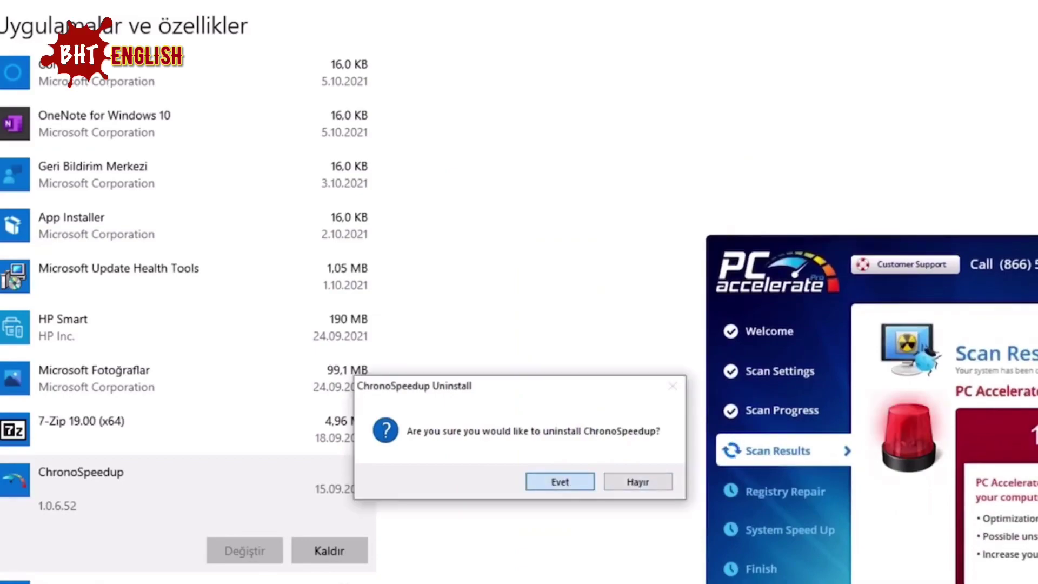